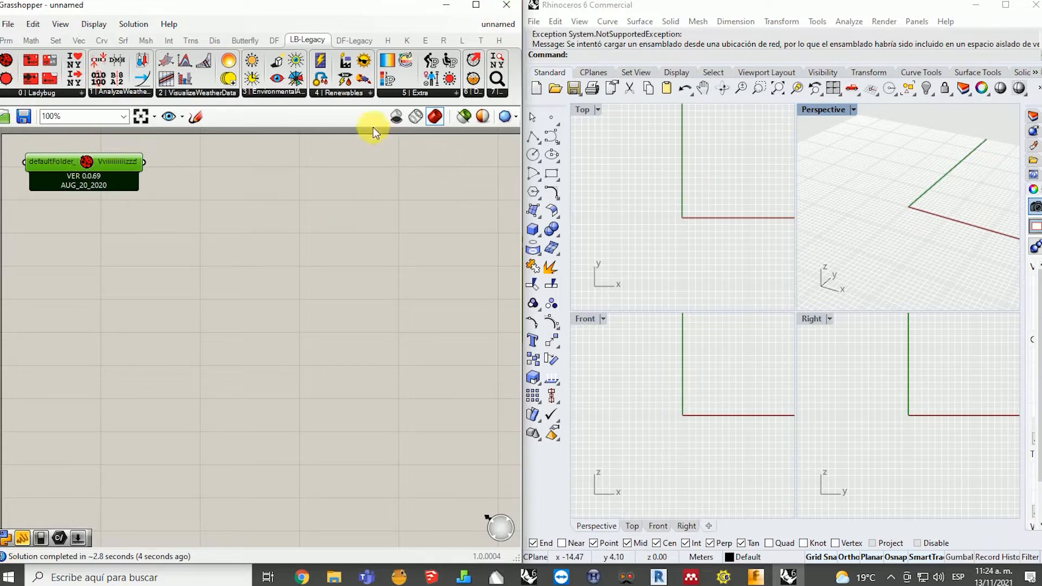
Add a panel beside the Ladybug component, connect the component's output to it and enlarge the panel.
click(248, 207)
double_click(229, 197)
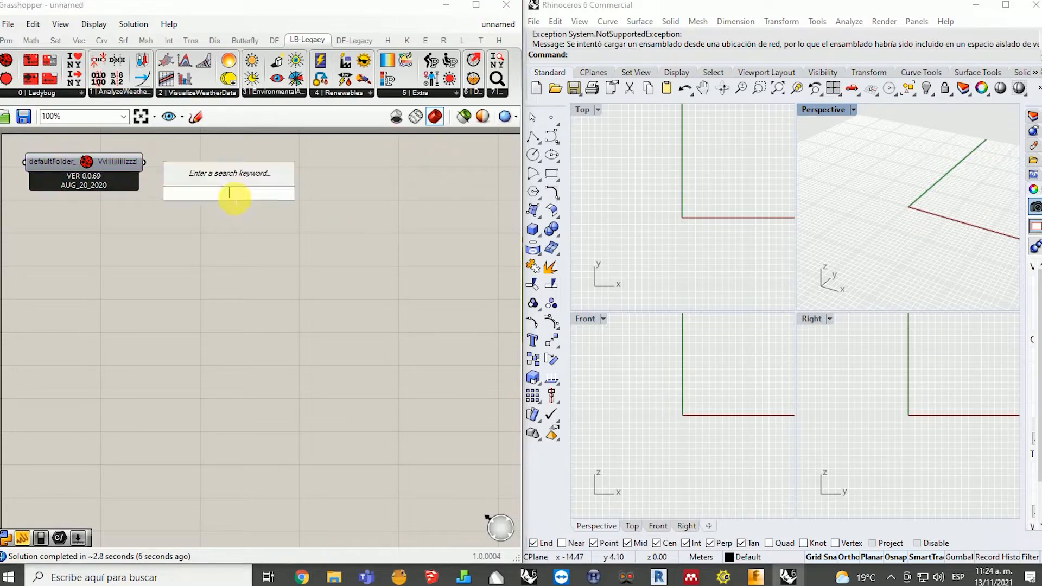
text(pan)
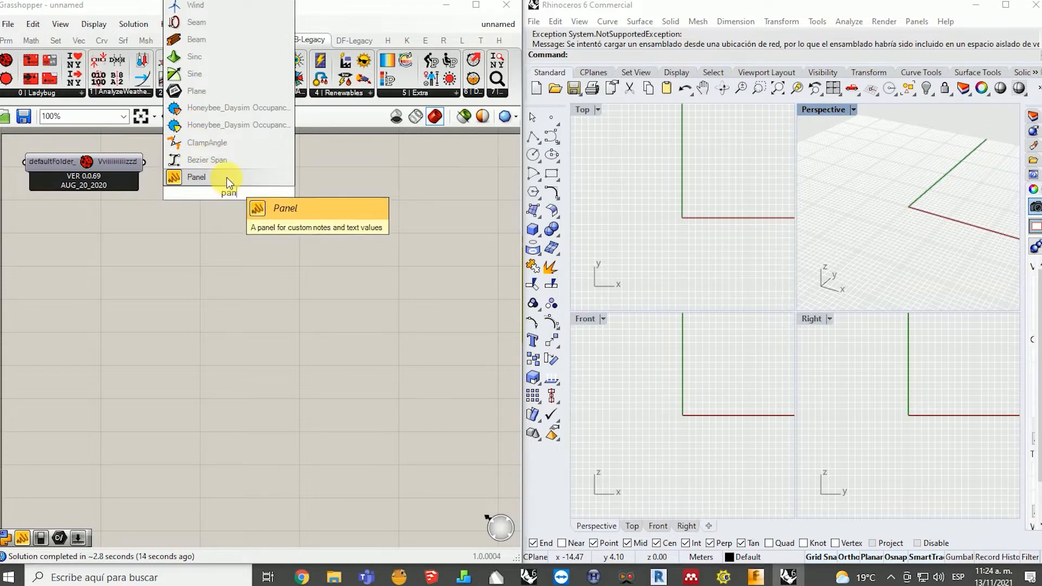
click(196, 177)
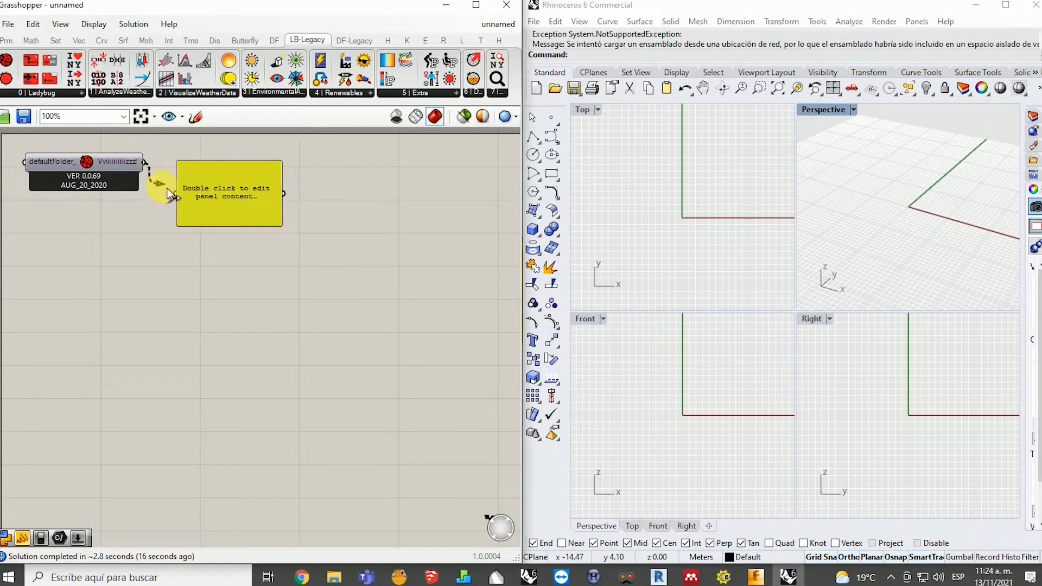
drag(157, 182, 176, 194)
drag(284, 229, 385, 244)
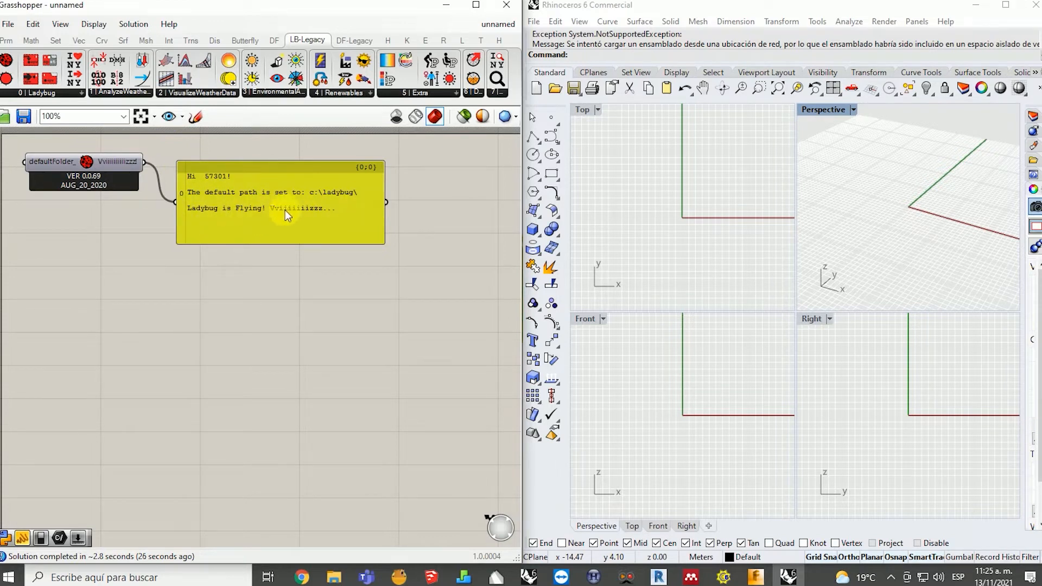
Delete the panel attached to the Ladybug component.
click(318, 205)
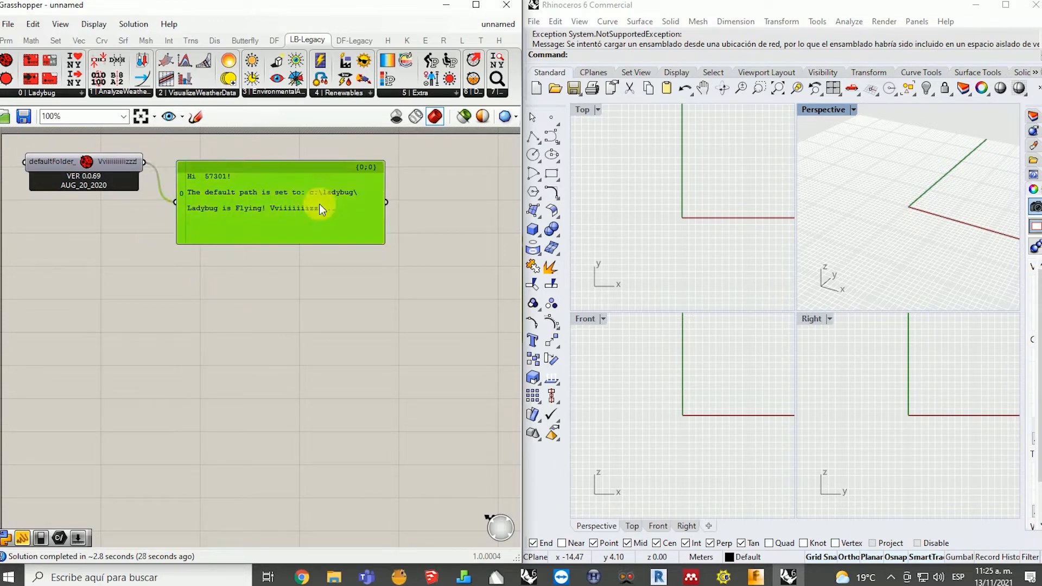
key(Delete)
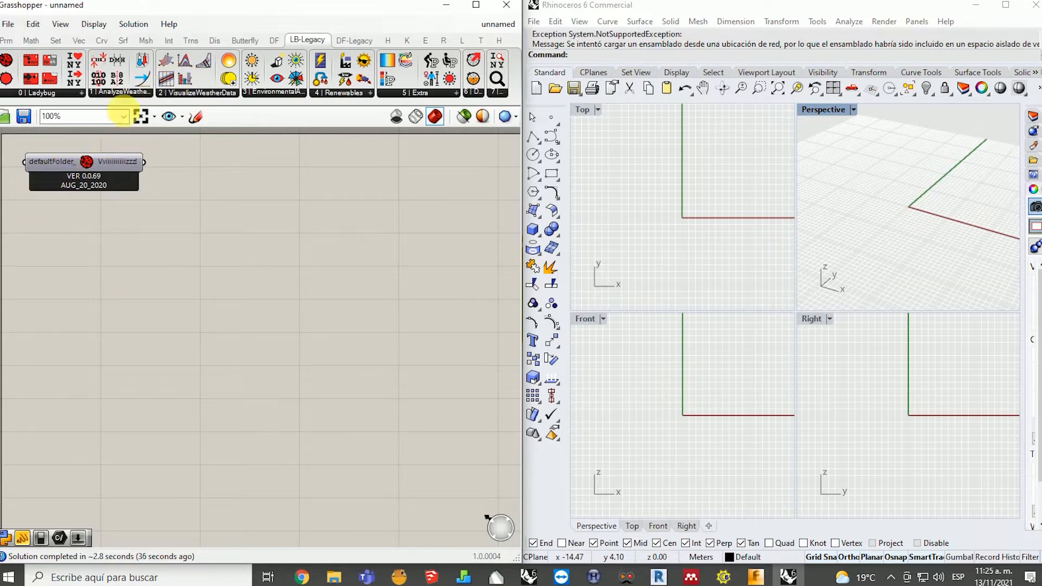
Place a Ladybug Import EPW component on the canvas below the Ladybug component.
drag(33, 77, 166, 334)
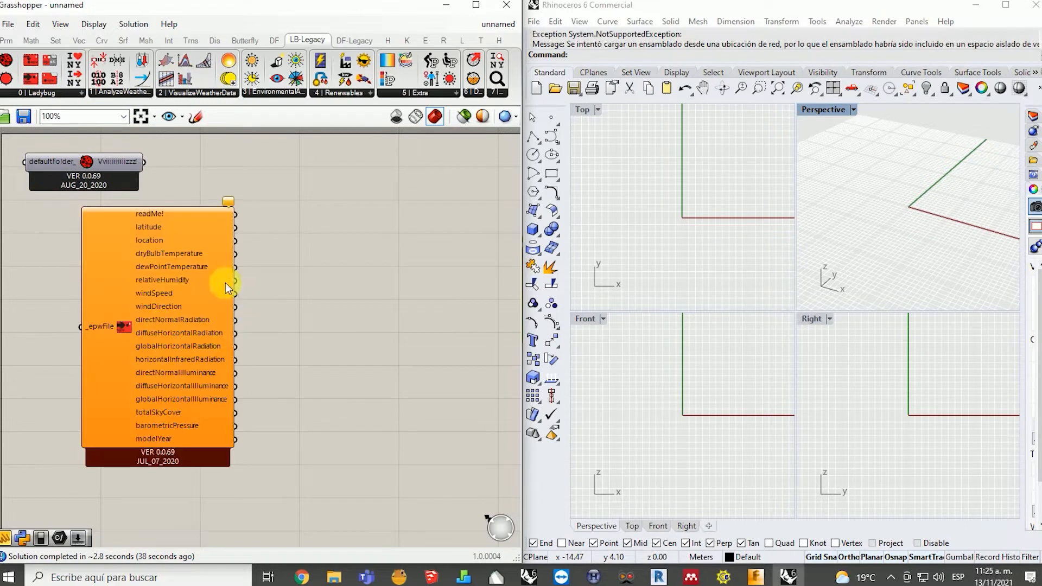
drag(179, 422, 241, 419)
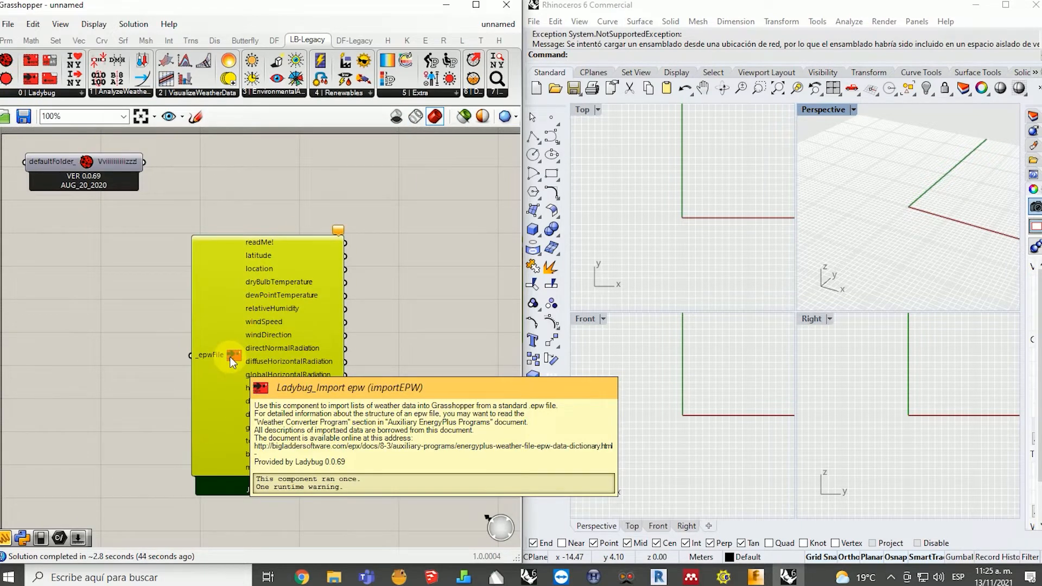
click(140, 356)
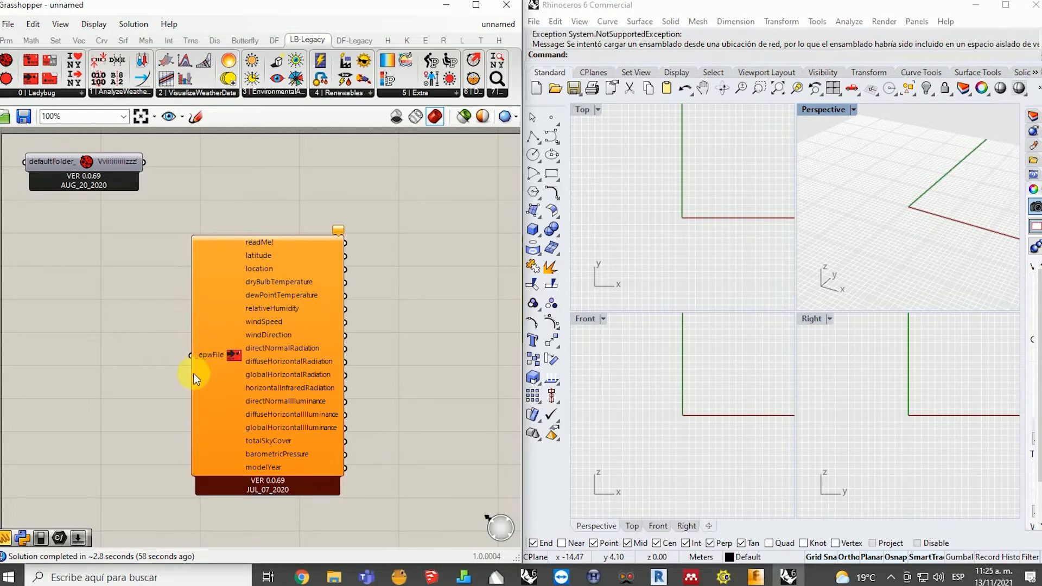
scroll(288, 402, up, 1)
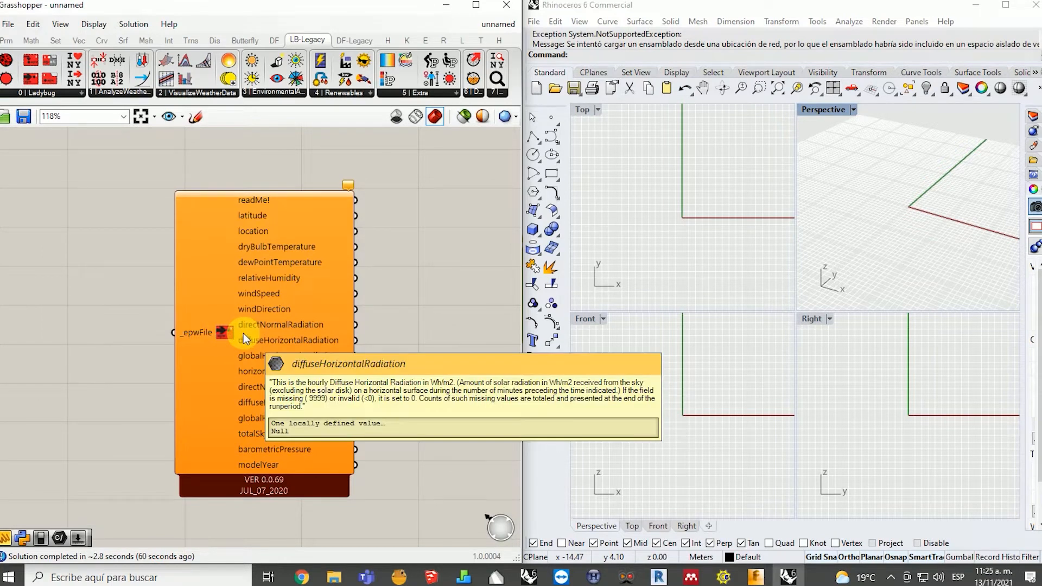
mouse_move(220, 331)
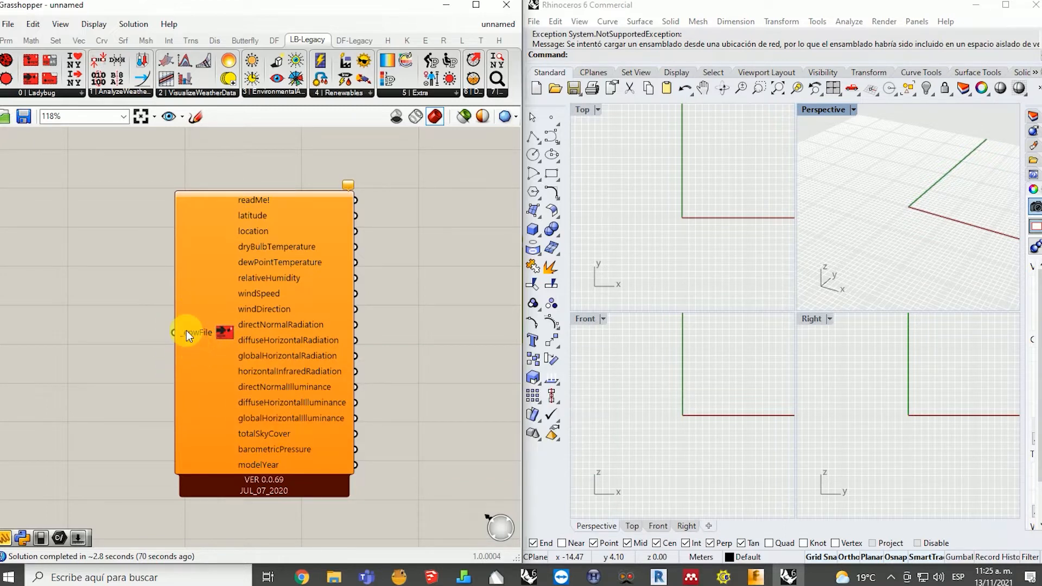
mouse_move(187, 332)
Place a Ladybug View Analysis component beside the Import EPW component and examine its required and optional inputs.
drag(276, 77, 473, 254)
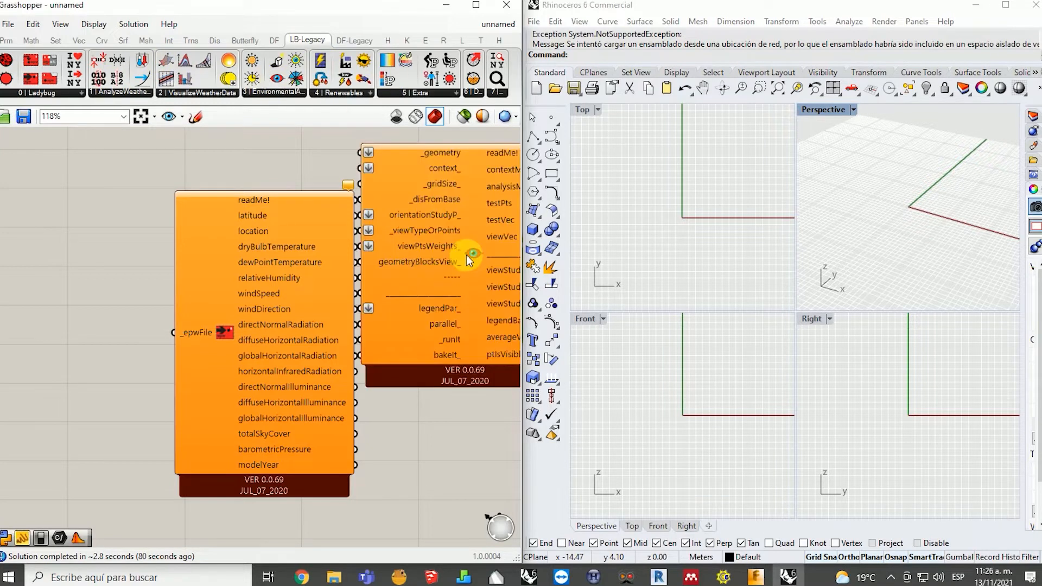
scroll(173, 308, down, 3)
scroll(441, 291, up, 4)
drag(244, 249, 329, 300)
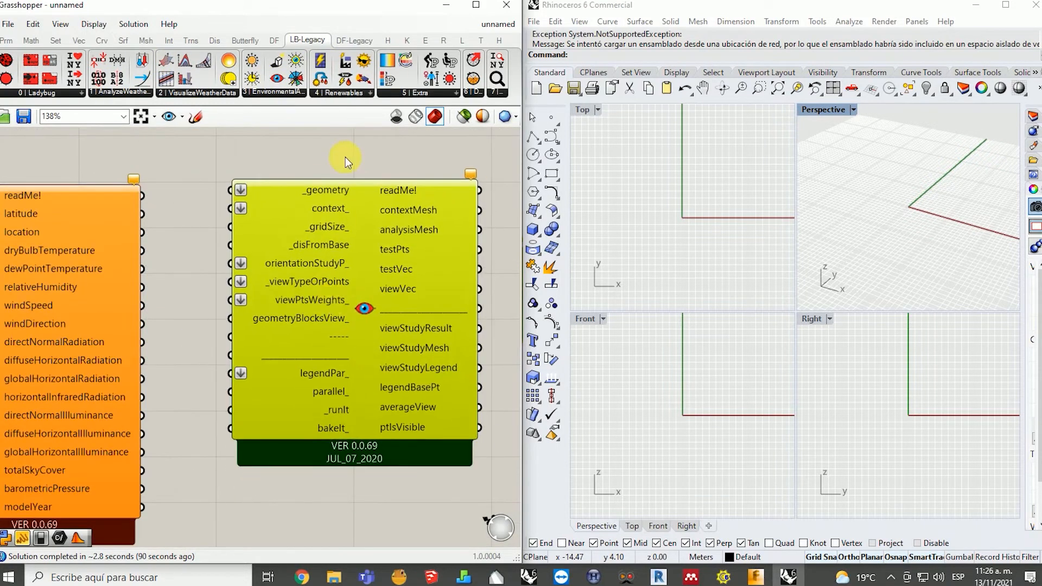
click(345, 161)
scroll(415, 253, down, 2)
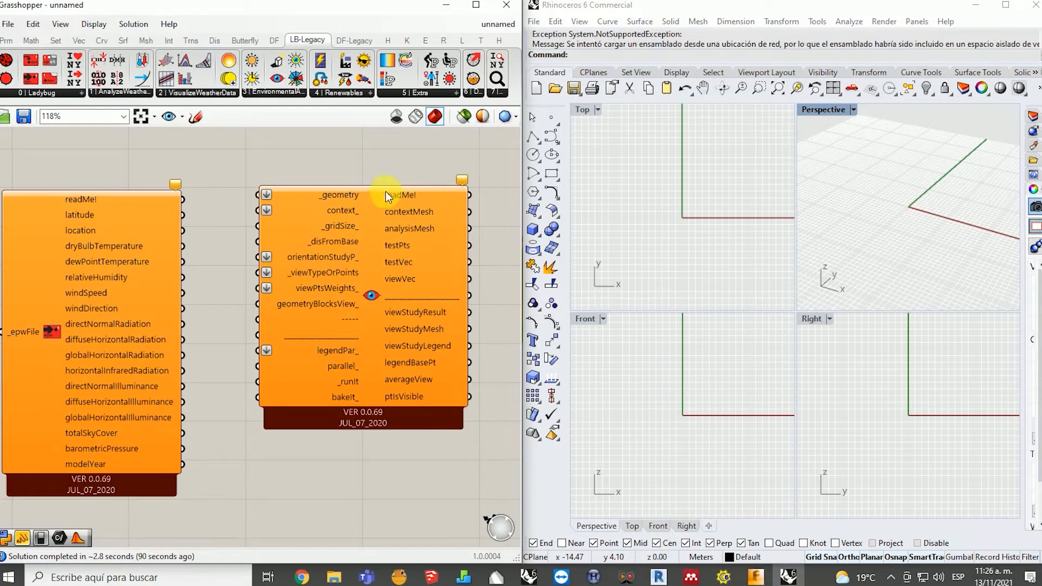
scroll(389, 193, up, 3)
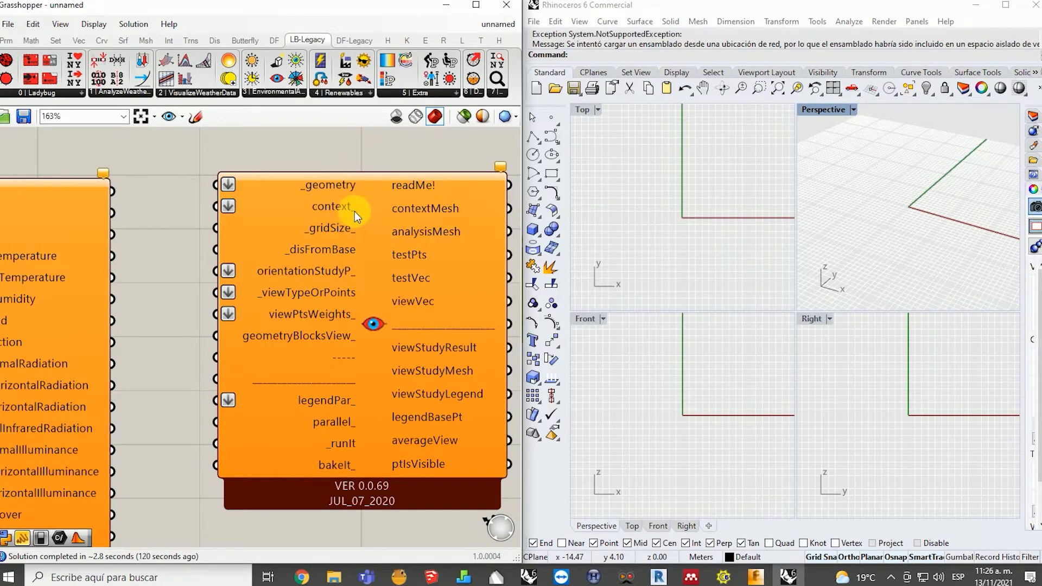
mouse_move(358, 217)
scroll(353, 204, down, 3)
Delete the View Analysis component.
click(333, 266)
key(Delete)
Add a File Path parameter beside the _epwFile input of the Import EPW component.
scroll(374, 282, down, 2)
scroll(74, 290, up, 4)
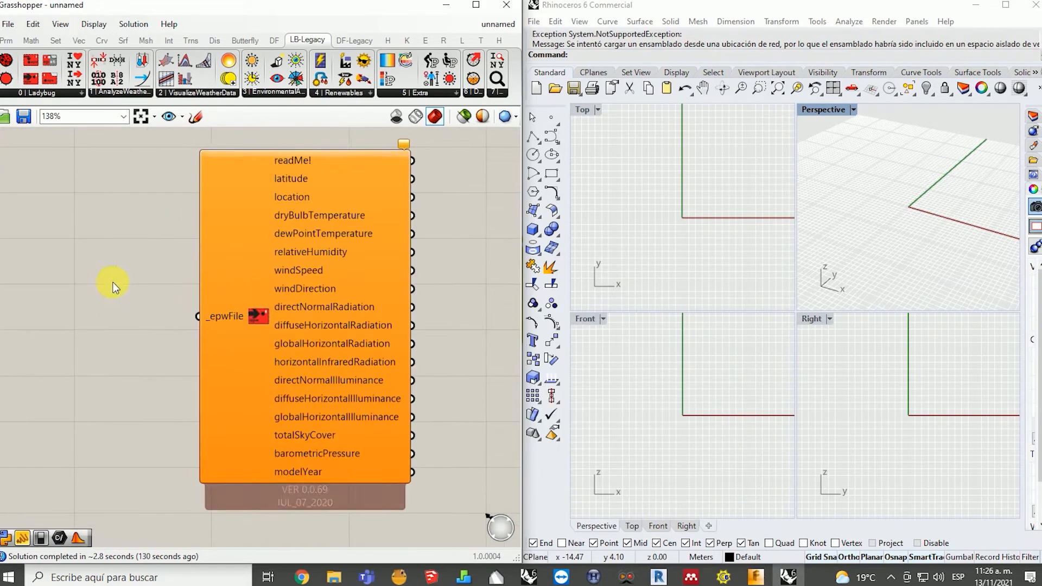
scroll(220, 317, up, 4)
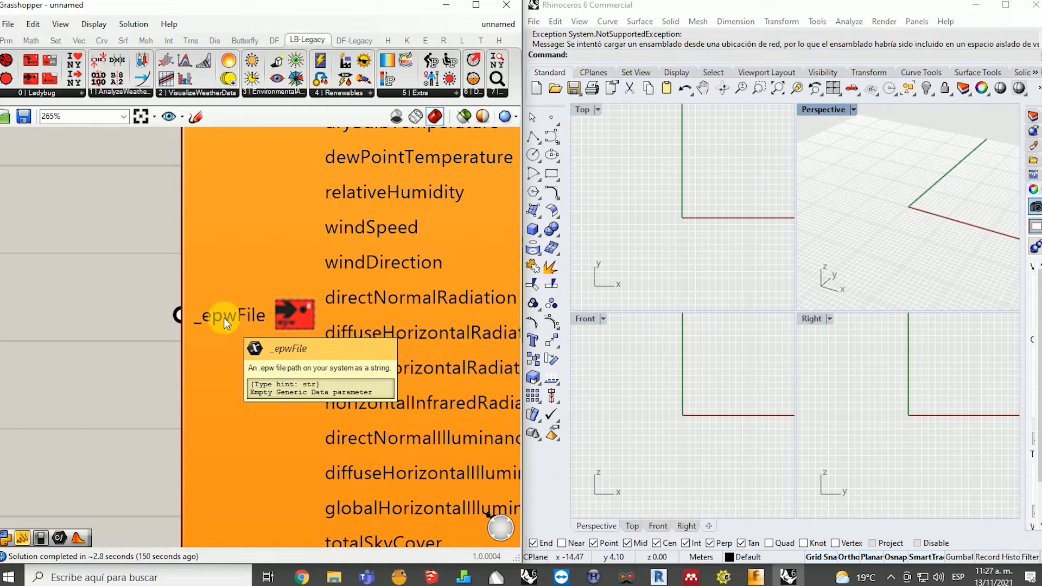
scroll(224, 318, down, 5)
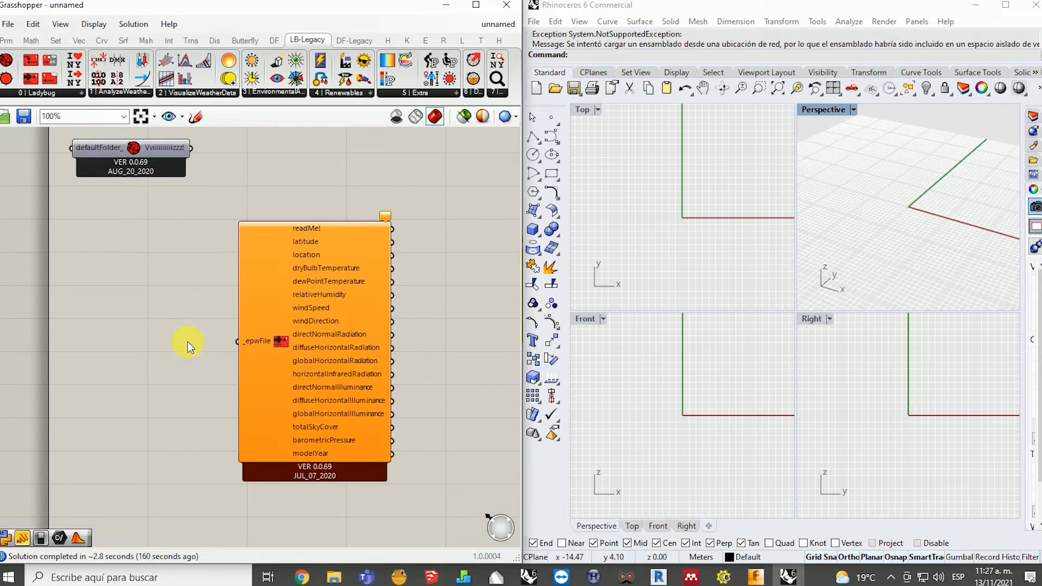
double_click(187, 341)
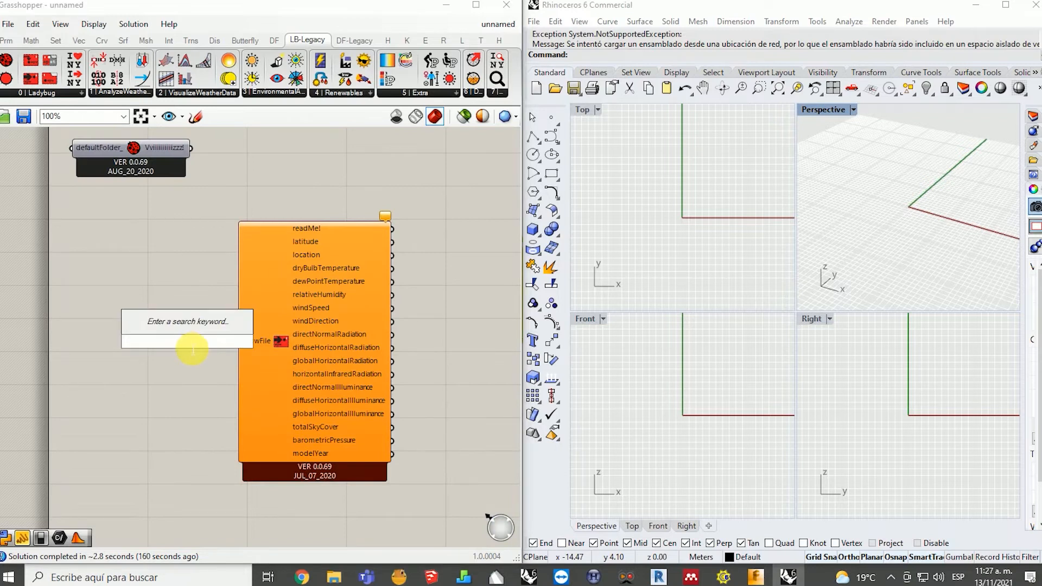
text(path)
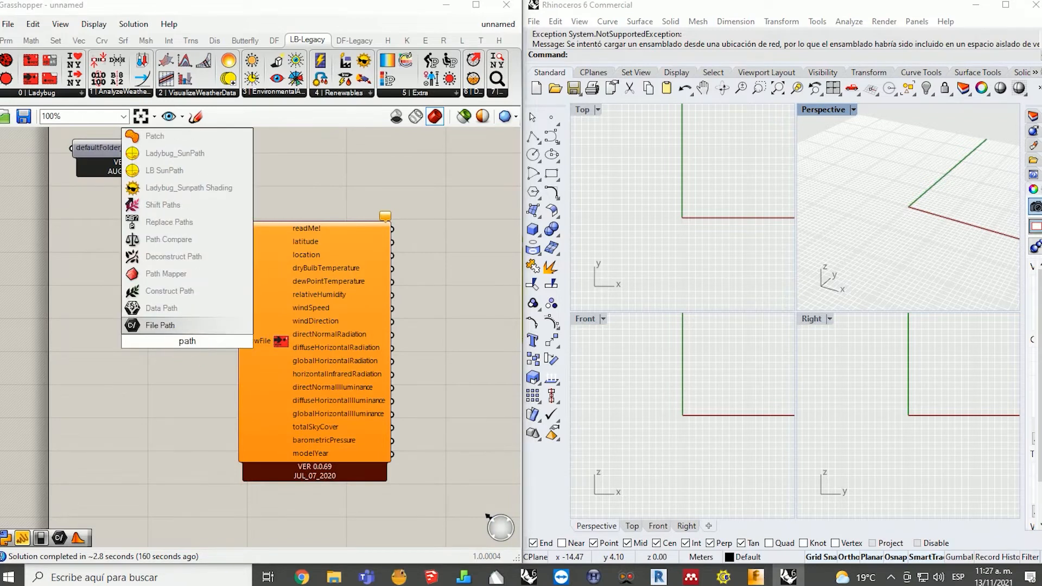
click(184, 325)
scroll(229, 339, up, 2)
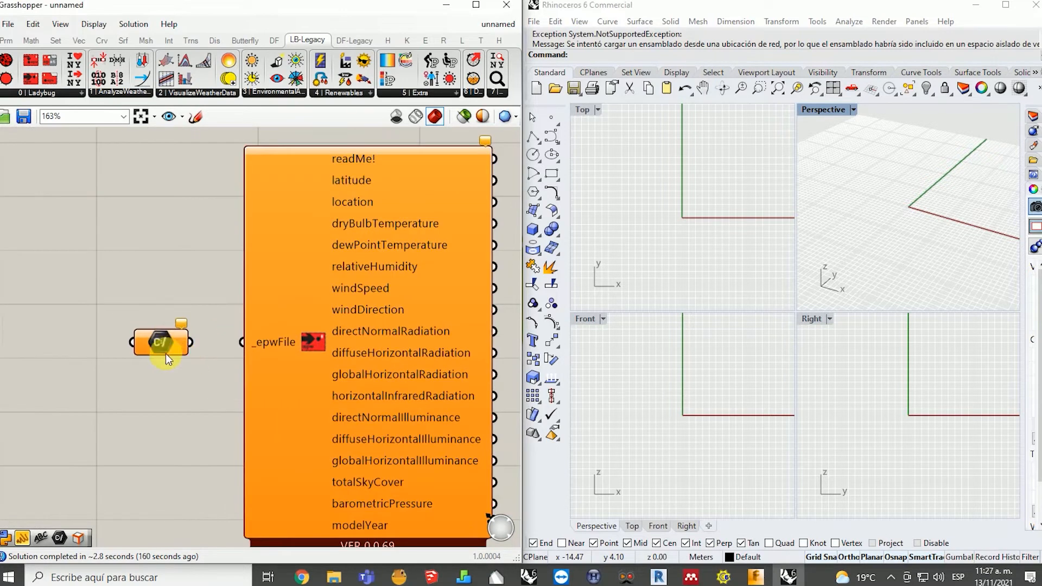
drag(167, 341, 178, 341)
click(174, 299)
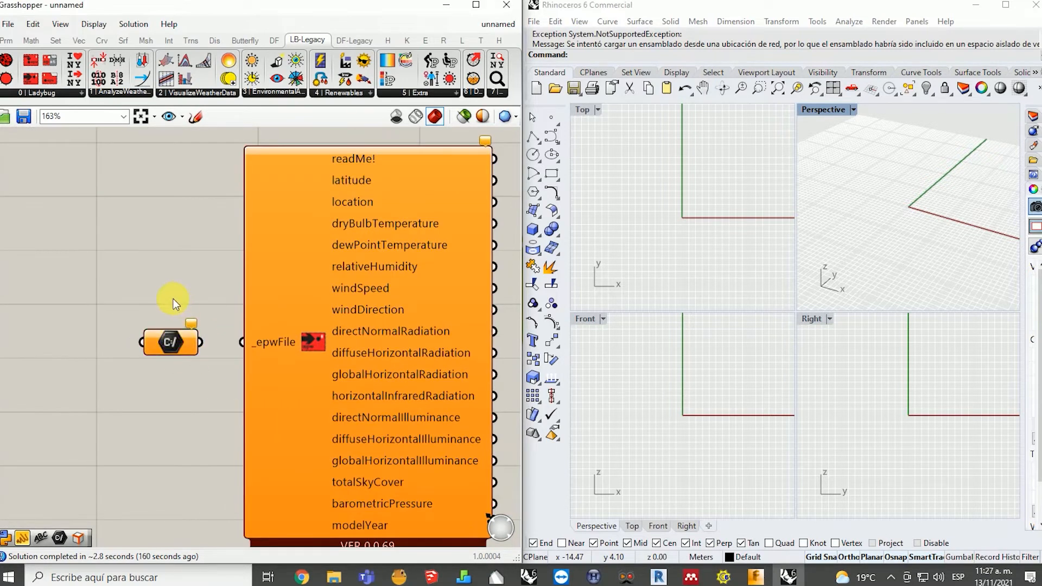
scroll(177, 299, down, 1)
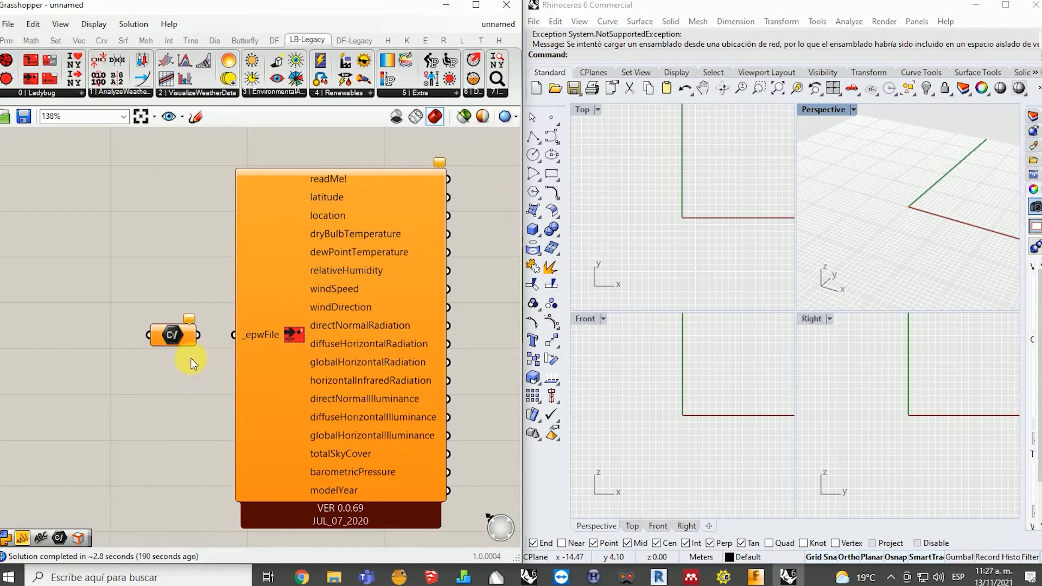
Load the Barranquilla EPW weather file into the File Path parameter and connect the parameter to the _epwFile input.
right_click(172, 338)
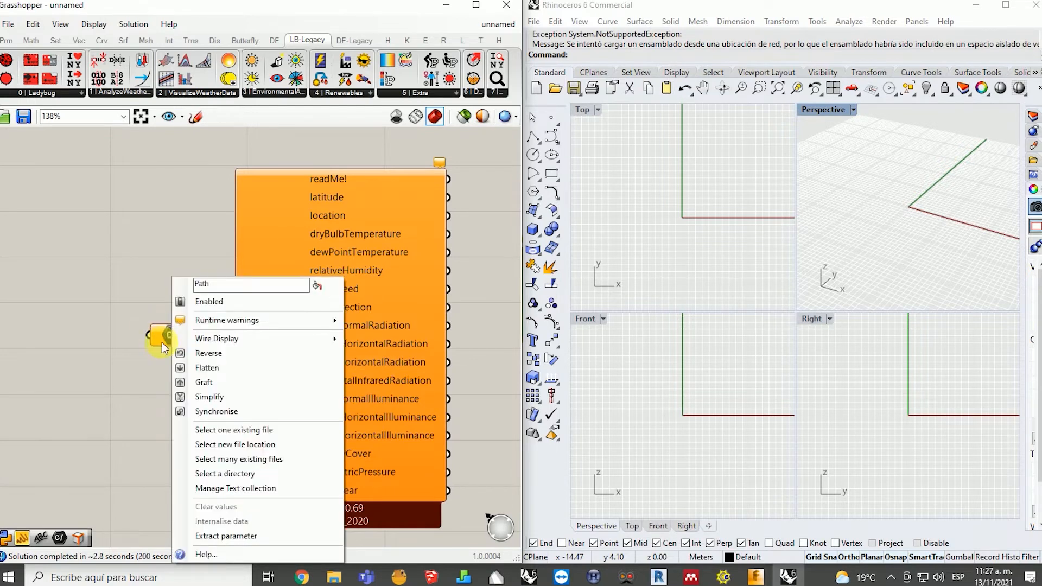
click(285, 433)
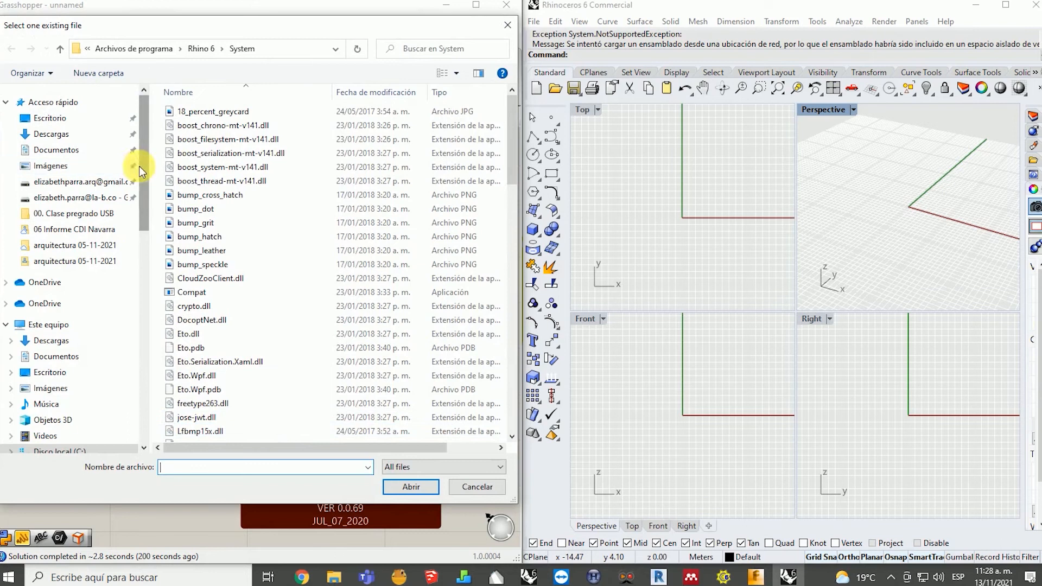
click(51, 118)
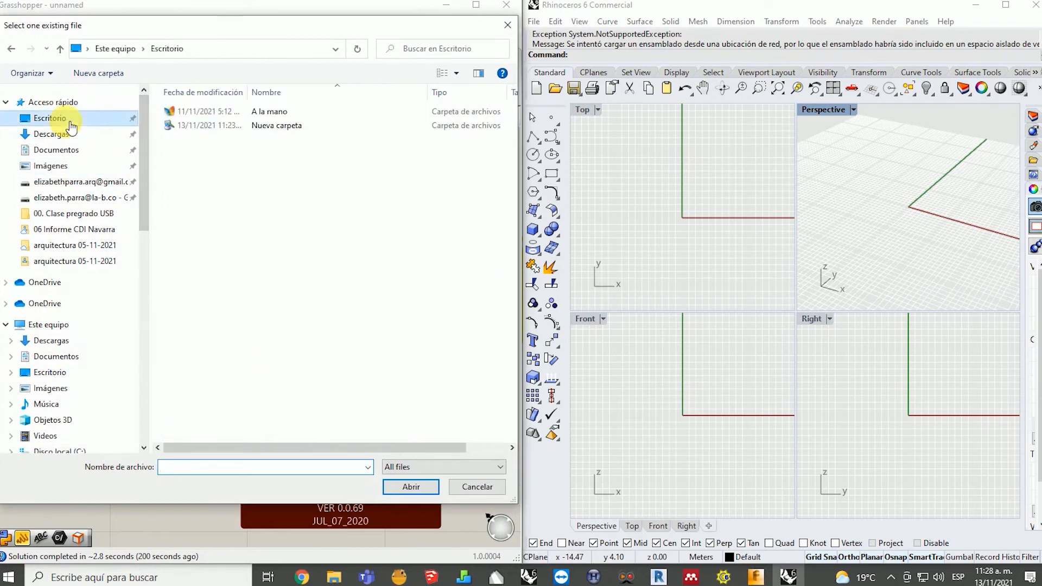
double_click(290, 125)
double_click(236, 154)
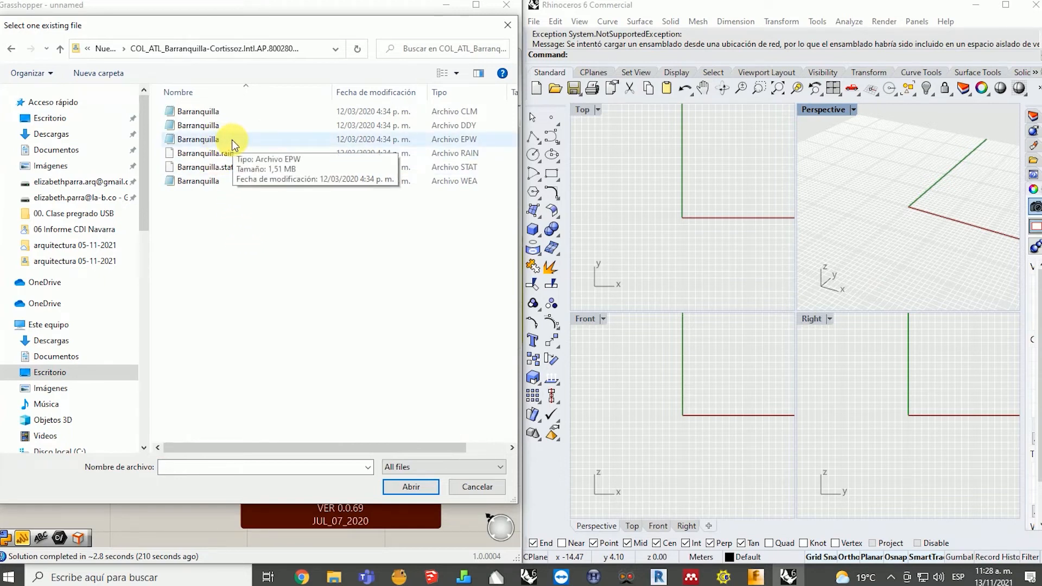
click(232, 140)
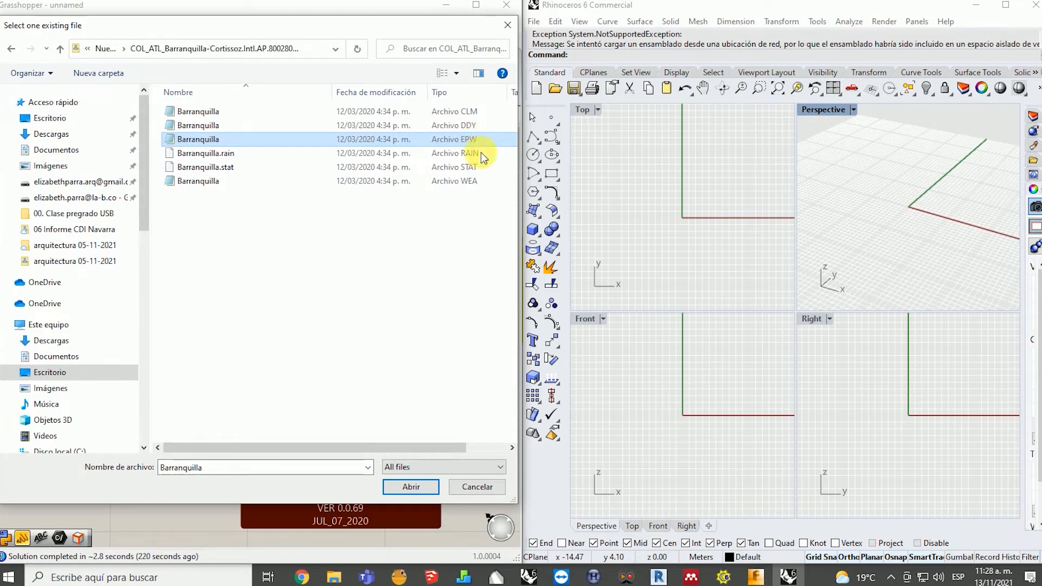
click(403, 485)
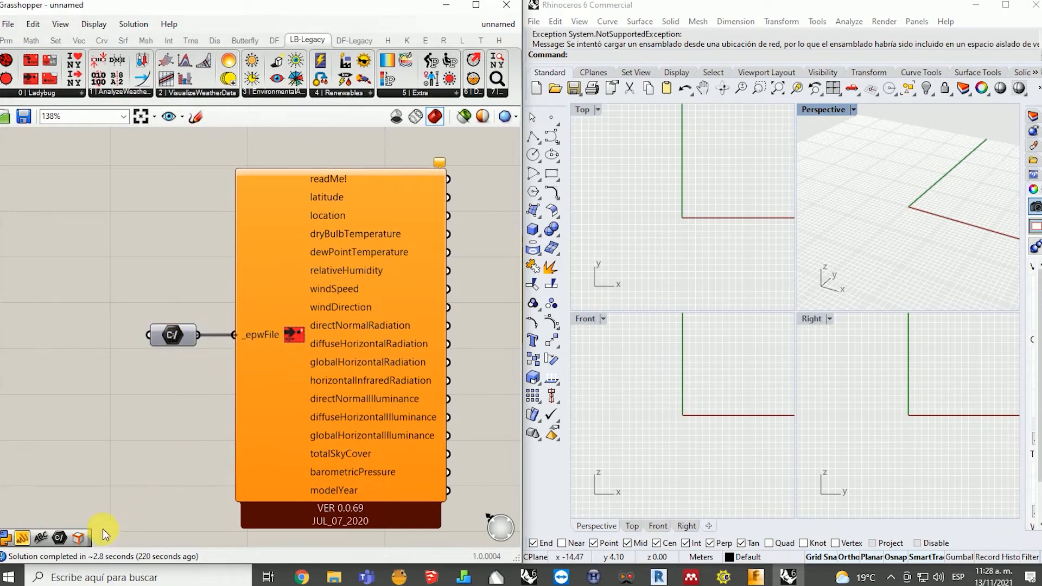
Add a panel next to the readMe! output of the Import EPW component.
scroll(247, 344, down, 2)
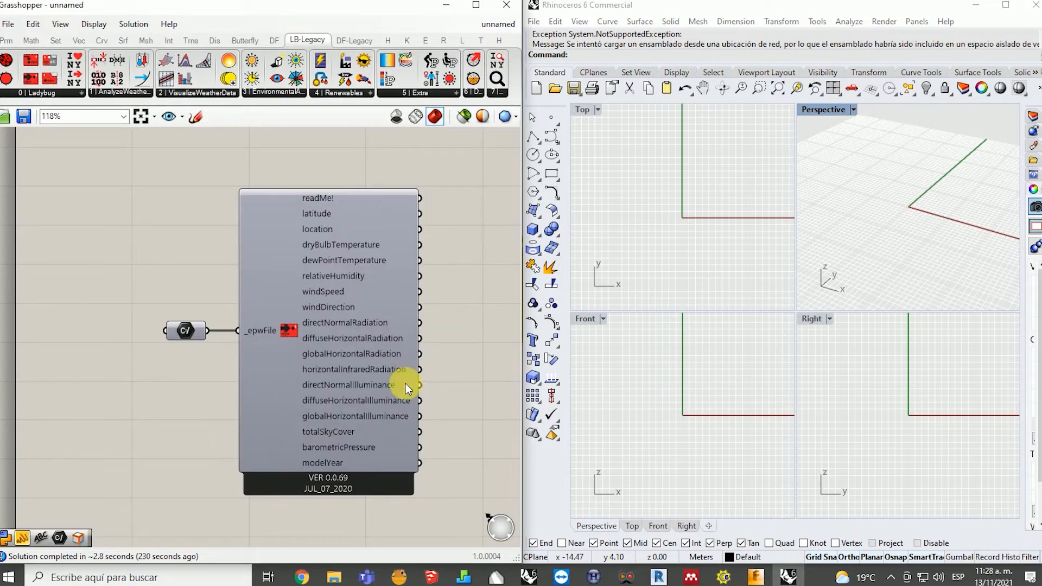
scroll(270, 359, down, 2)
scroll(460, 222, up, 2)
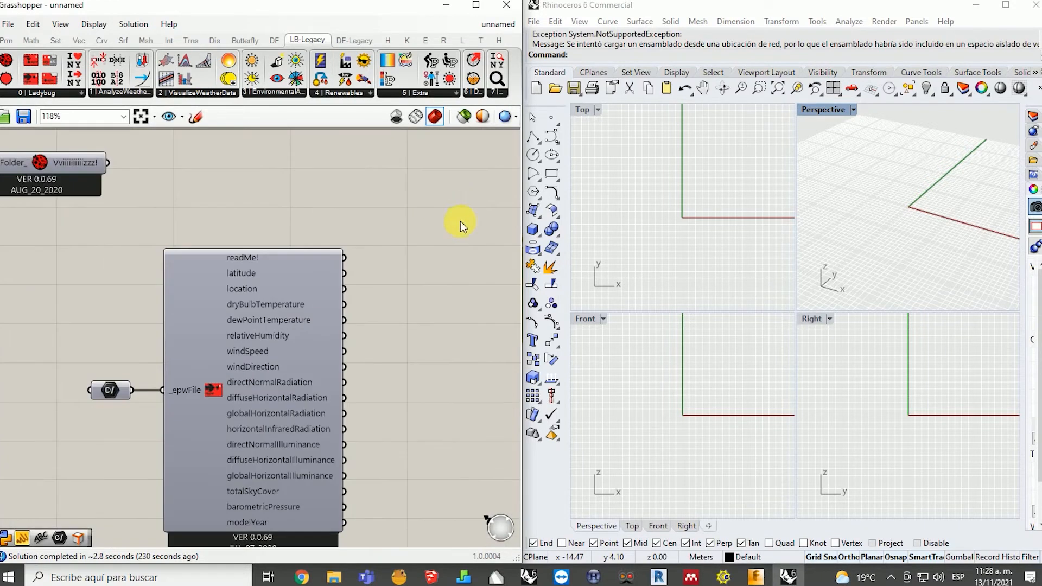
double_click(411, 269)
text(panel)
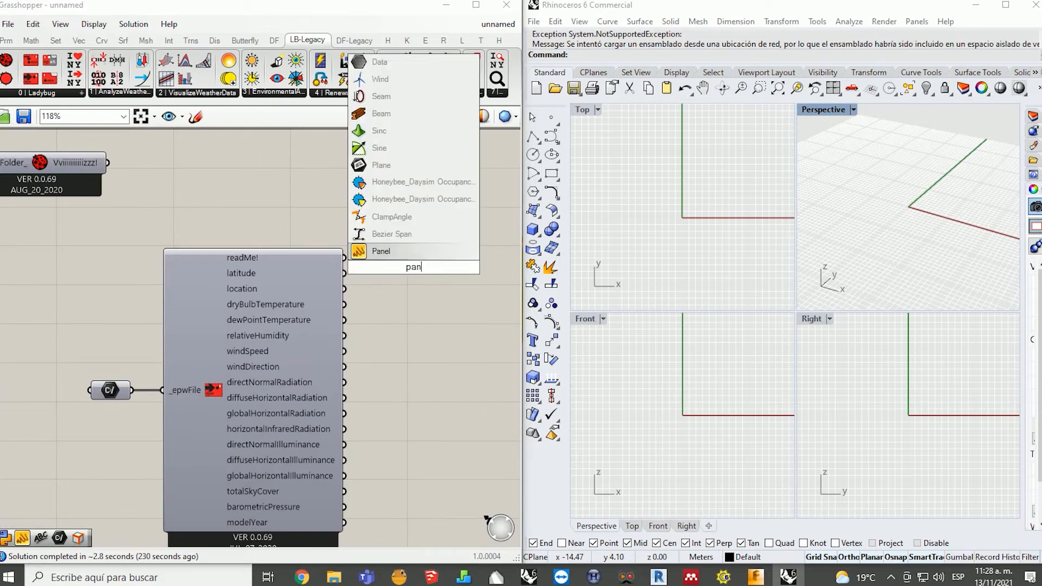
click(363, 272)
scroll(433, 256, up, 1)
scroll(433, 256, up, 1)
drag(393, 282, 422, 263)
scroll(329, 246, down, 2)
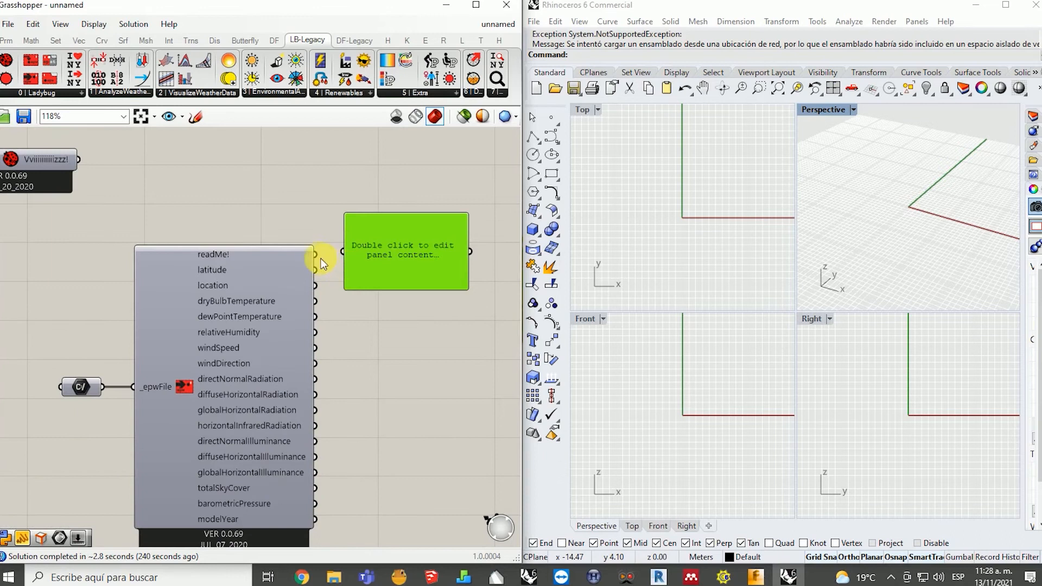
Feed the readMe!, latitude, location and dryBulbTemperature outputs of the Import EPW component into the panel one after another to read each.
drag(316, 254, 342, 251)
drag(466, 295, 497, 309)
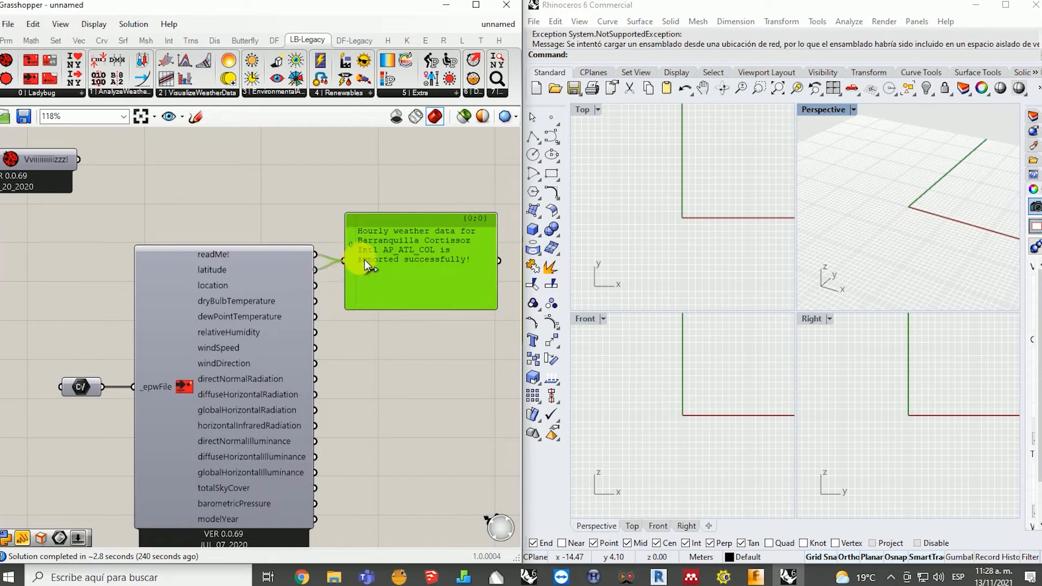
drag(346, 263, 352, 262)
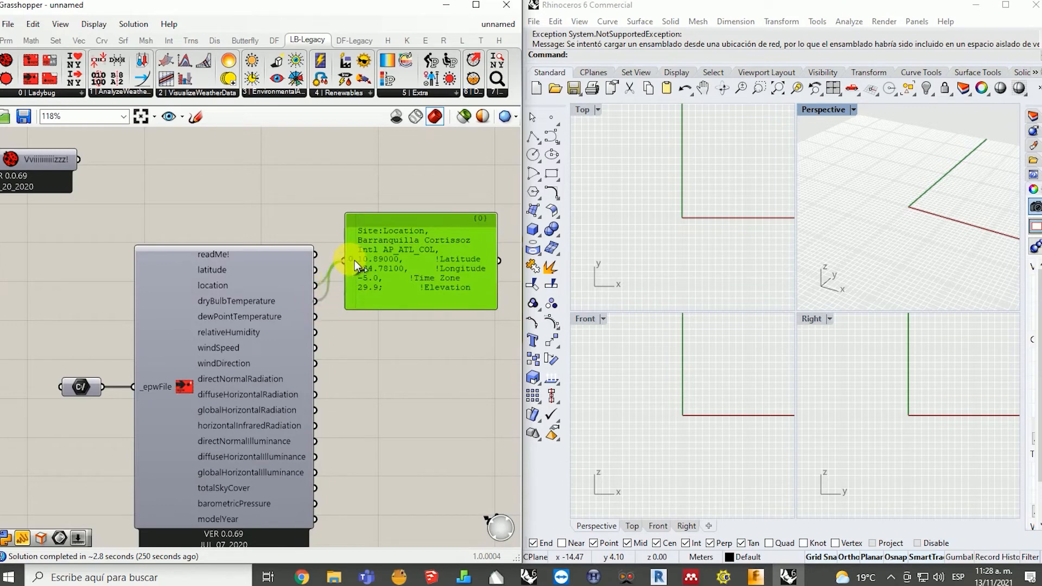
drag(354, 259, 344, 261)
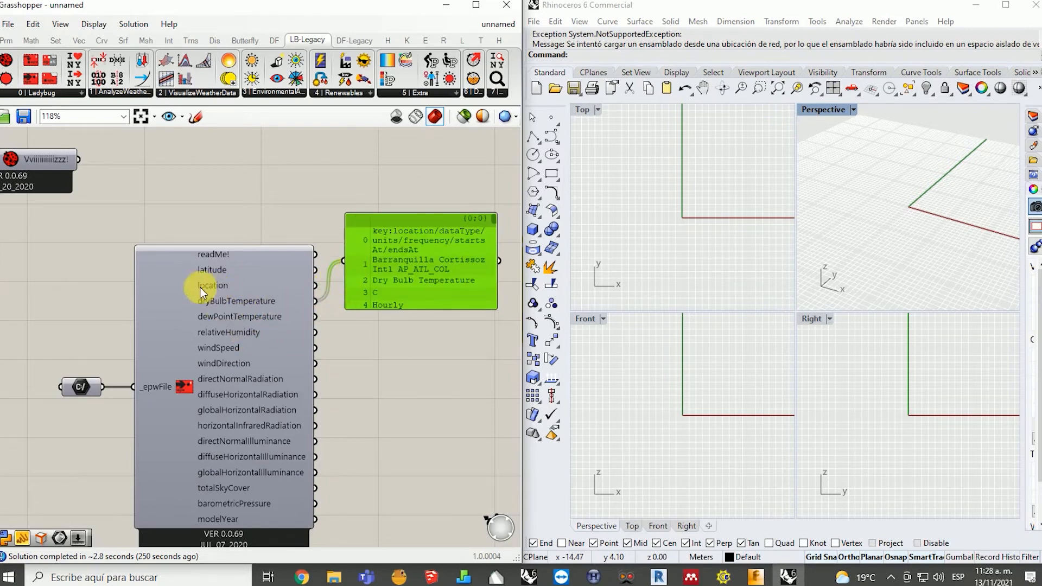
Enlarge the panel and examine the hourly dry bulb temperature list through to its last entry.
scroll(201, 288, down, 1)
drag(453, 309, 493, 482)
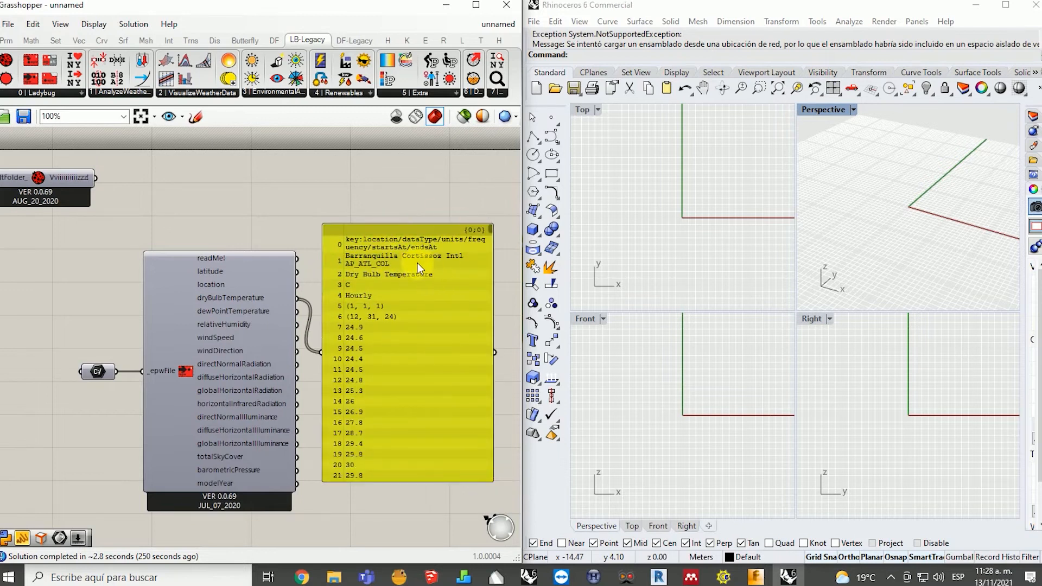
scroll(364, 309, up, 1)
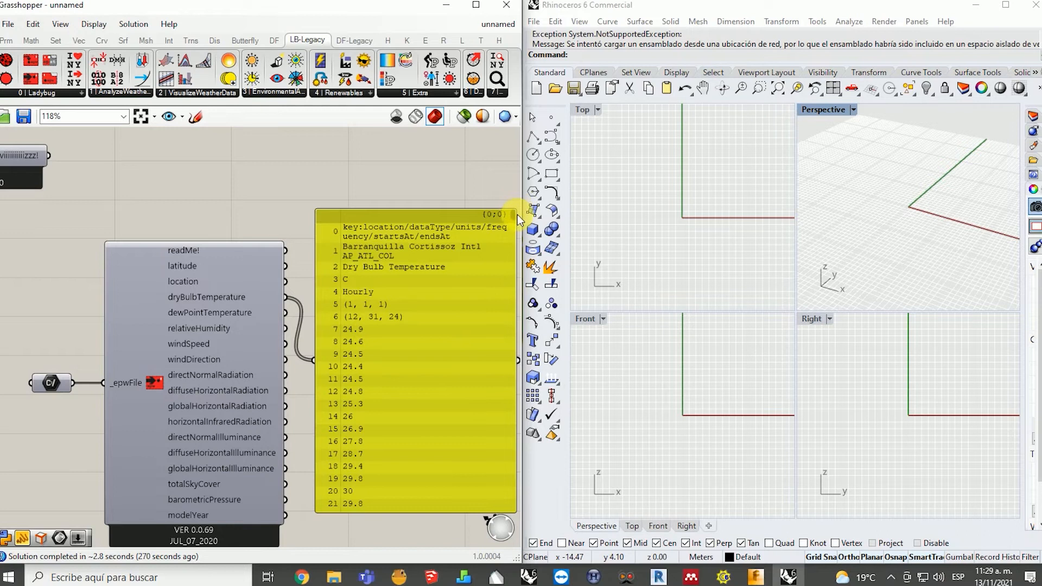
drag(514, 217, 491, 492)
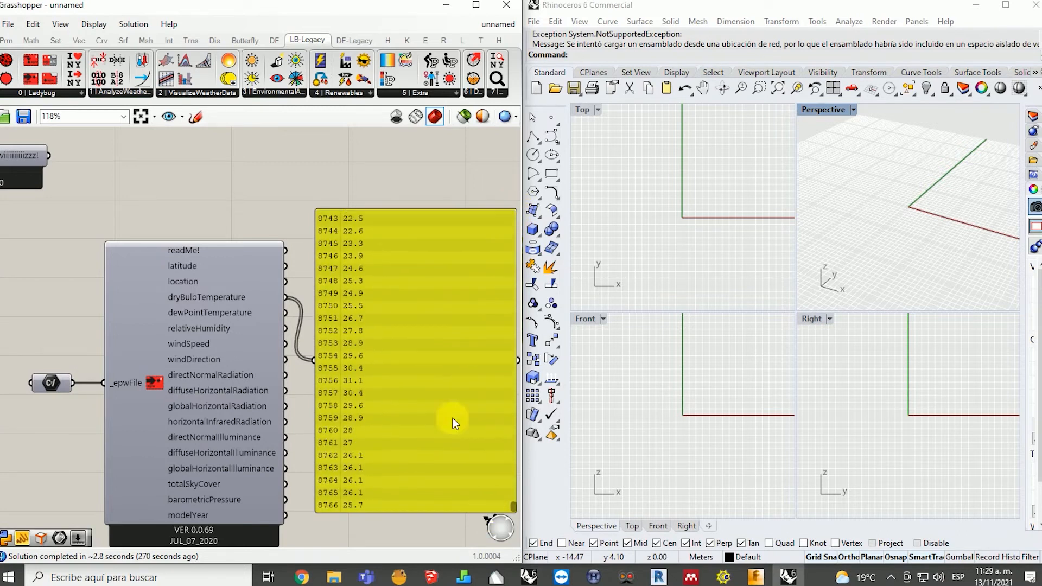
Delete the panel and add a Ladybug 3D Chart component beside the outputs of the Import EPW component.
click(387, 336)
key(Delete)
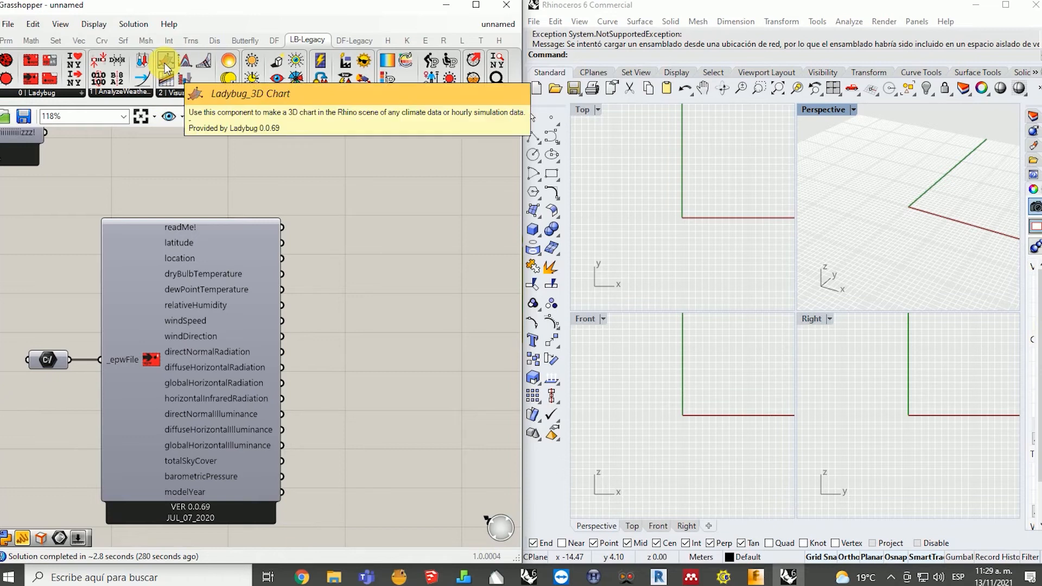
drag(166, 68, 400, 249)
scroll(361, 293, down, 2)
scroll(361, 293, up, 2)
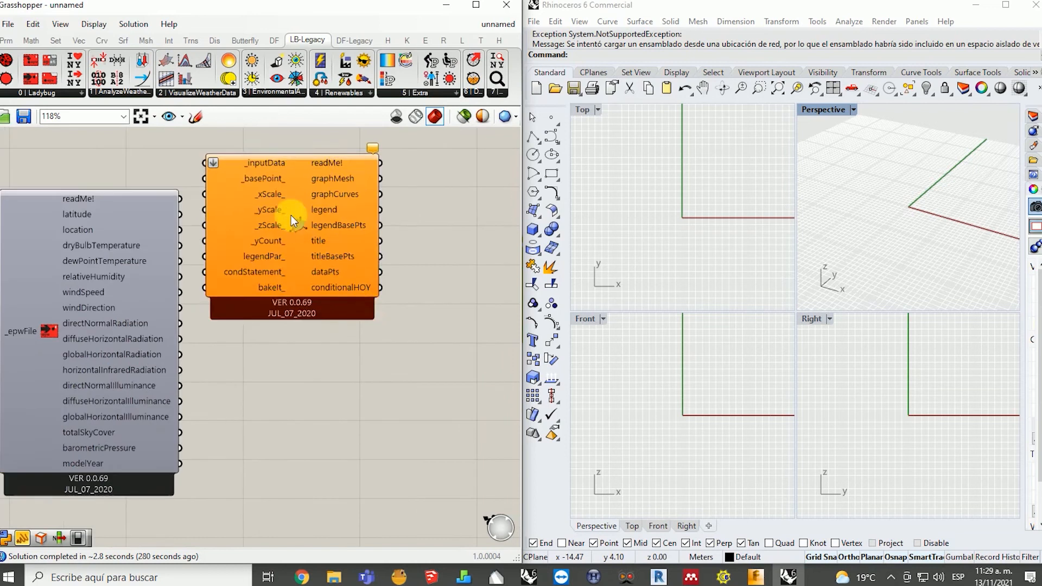
drag(291, 216, 361, 245)
Examine the inputs of the 3D Chart component and read the description of _inputData.
scroll(380, 241, up, 2)
scroll(398, 265, up, 2)
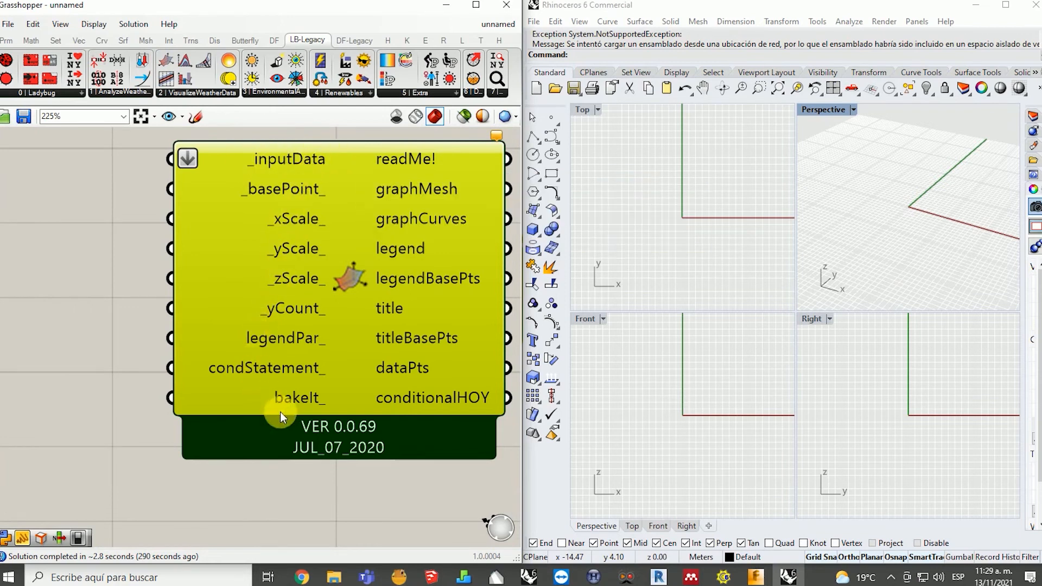
mouse_move(294, 242)
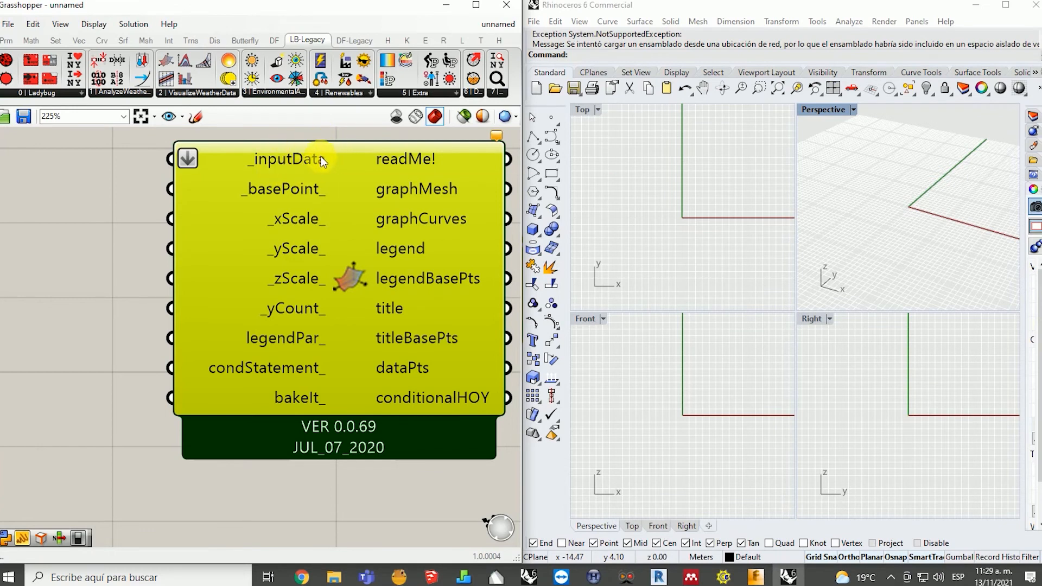
mouse_move(319, 157)
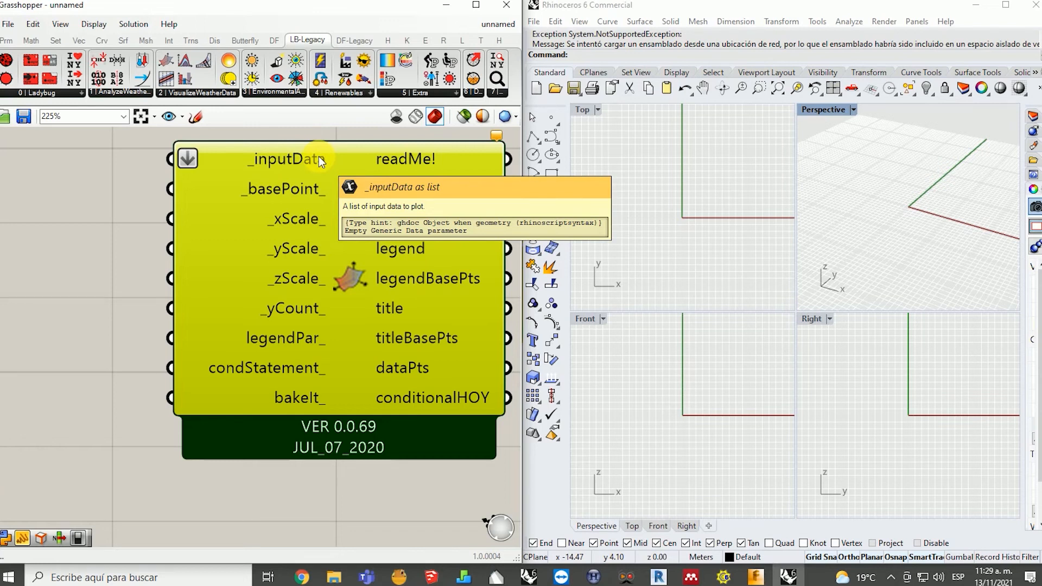
Connect the dryBulbTemperature output of the Import EPW component to the _inputData input of the 3D Chart component.
click(76, 370)
scroll(362, 399, down, 3)
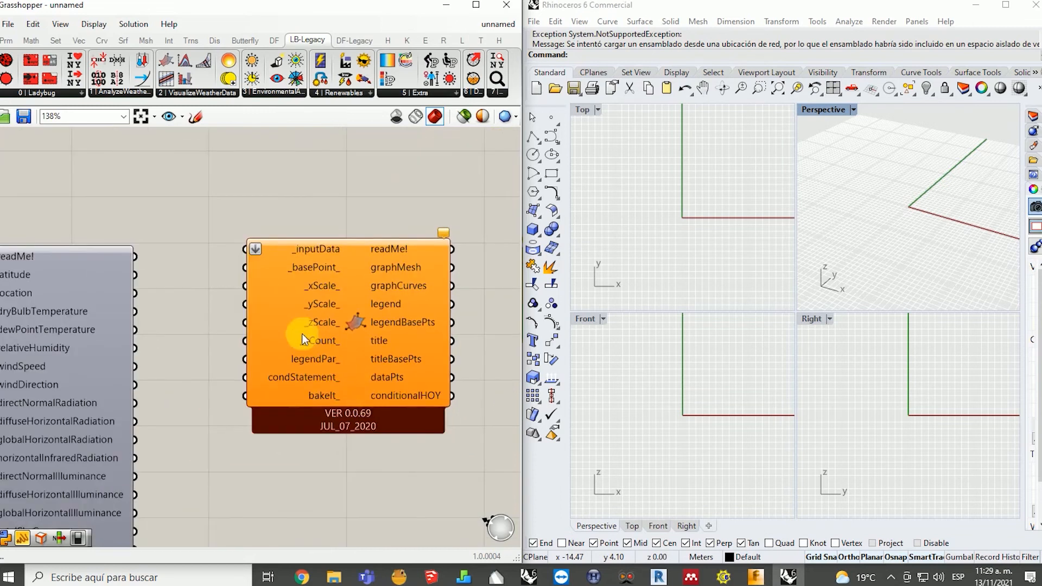
scroll(271, 310, down, 1)
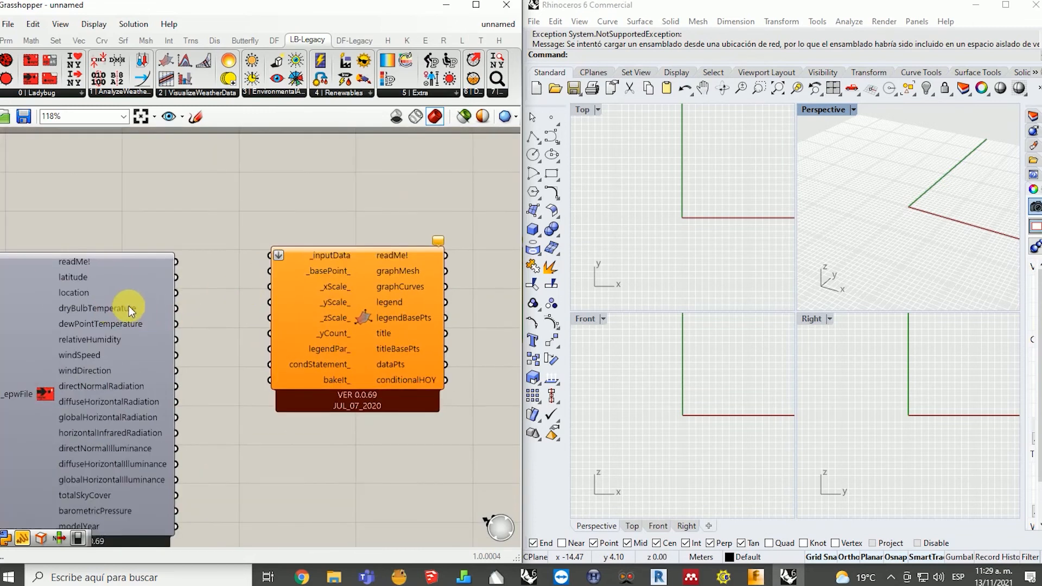
drag(177, 309, 276, 251)
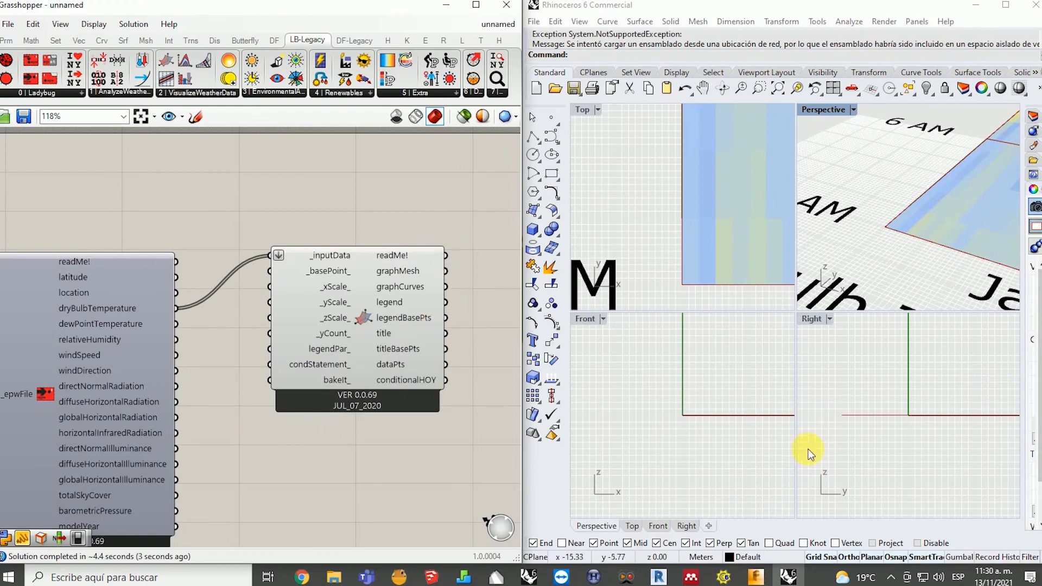
Switch to Rhino and maximize the Top viewport to show the whole dry bulb temperature chart with its legend.
scroll(809, 449, down, 3)
double_click(583, 109)
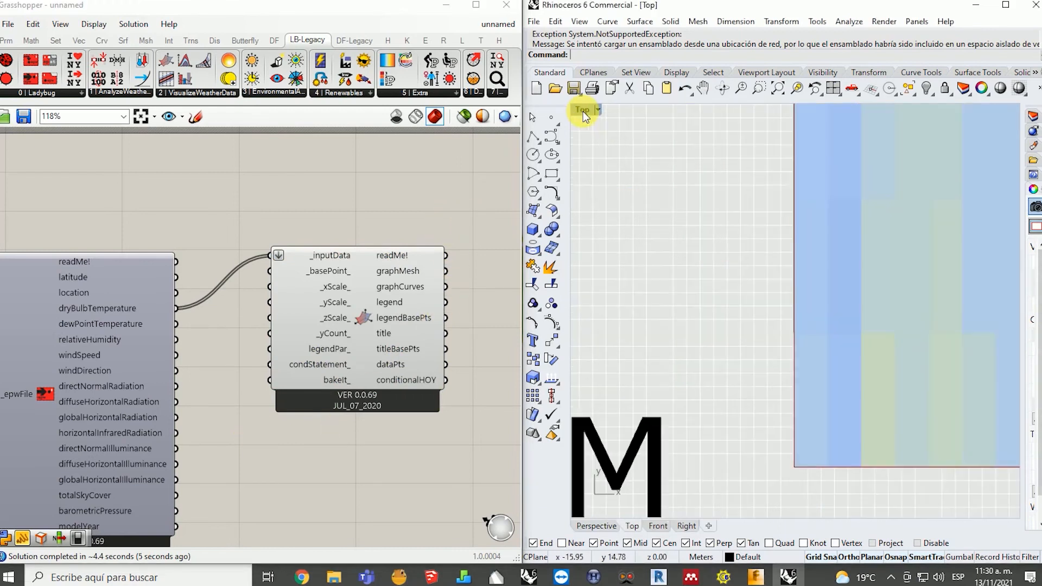
scroll(688, 366, up, 2)
scroll(689, 366, down, 8)
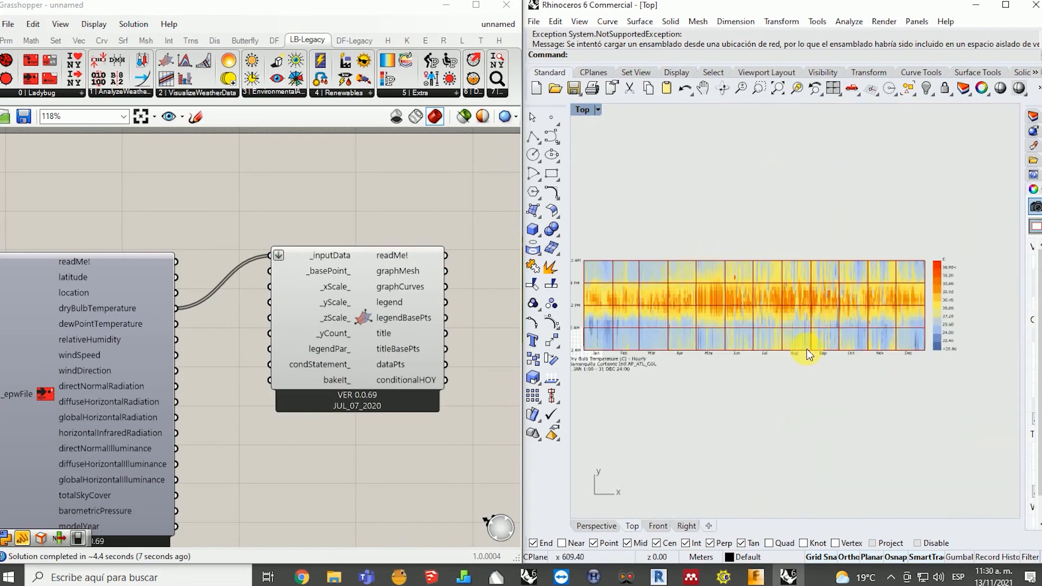
scroll(682, 382, up, 2)
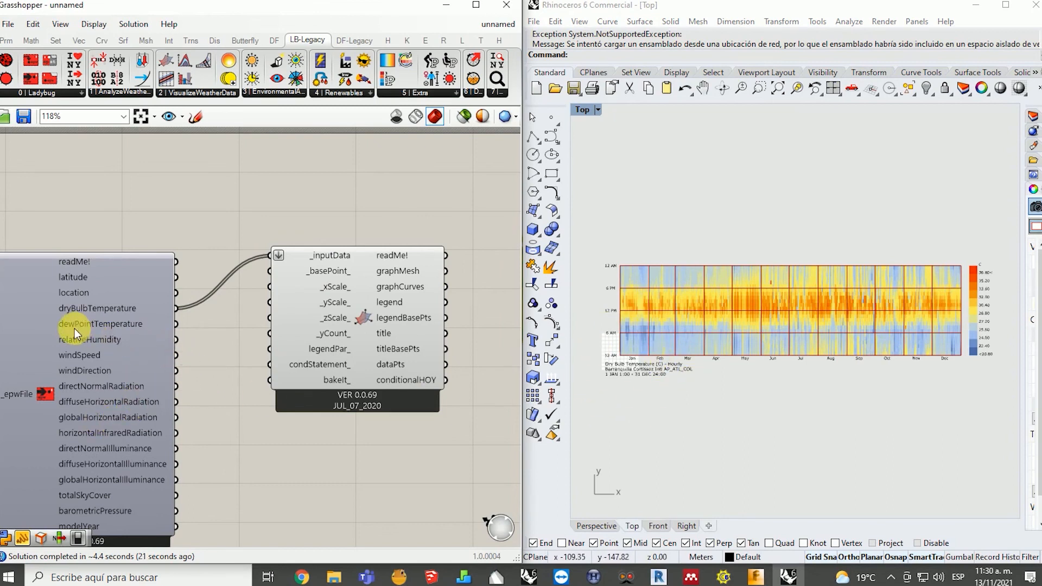
Replace the chart's _inputData source with the relativeHumidity output of the Import EPW component.
drag(183, 340, 271, 254)
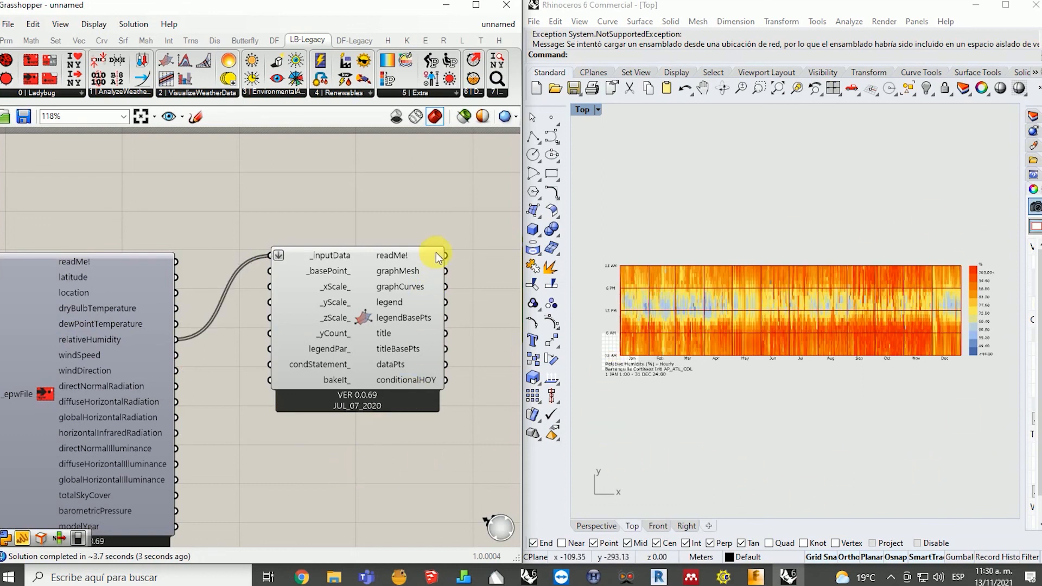
scroll(481, 213, down, 1)
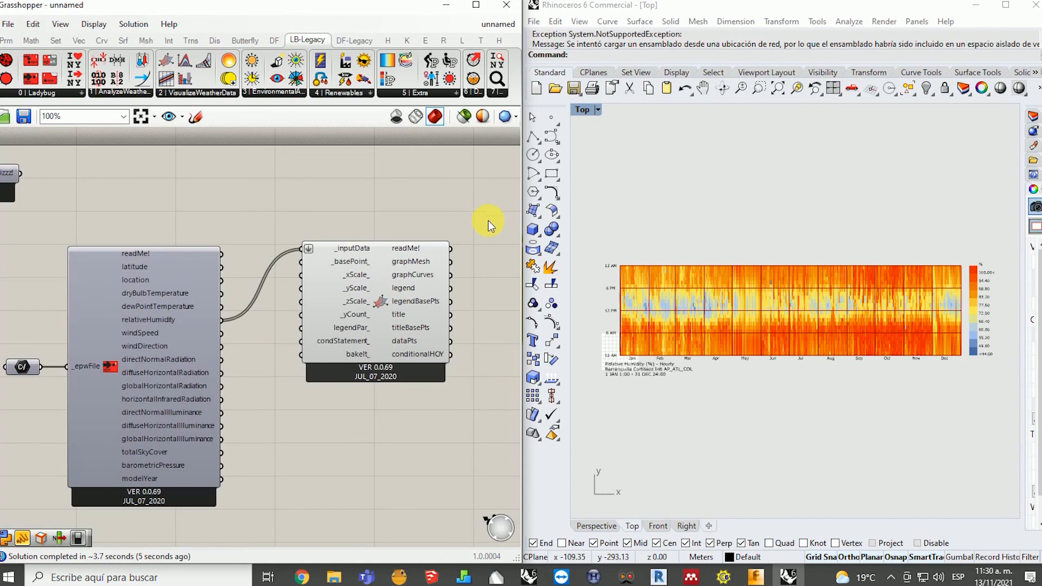